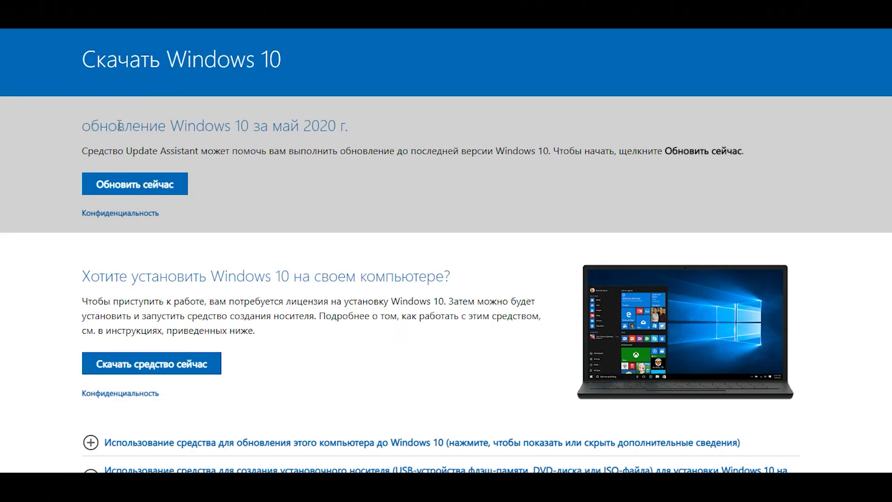
Get the Update Assistant for the Windows 10 May 2020 update from the Microsoft download page.
scroll(130, 136, "up", 1)
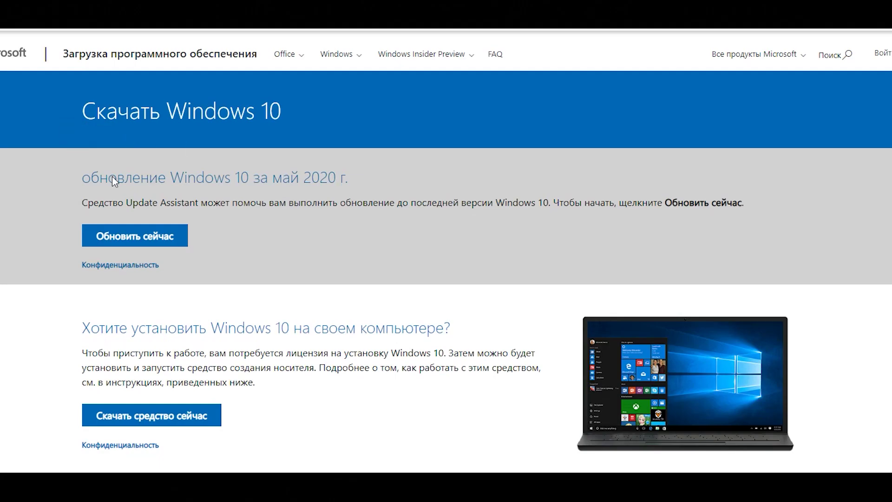
triple_click(82, 177)
left_click(96, 177)
left_click_drag(78, 185, 735, 209)
left_click(148, 239)
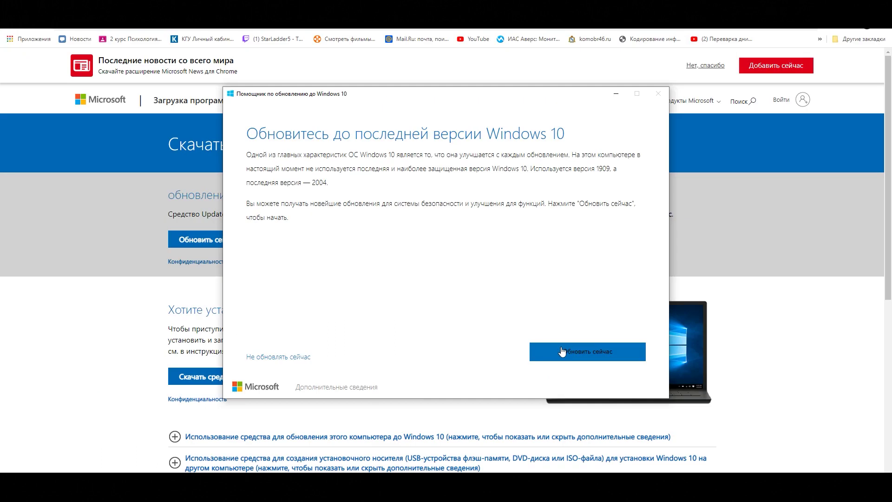
Start the upgrade to the latest Windows 10 version in the Update Assistant and restart the computer immediately to finish it.
left_click(572, 351)
left_click(560, 353)
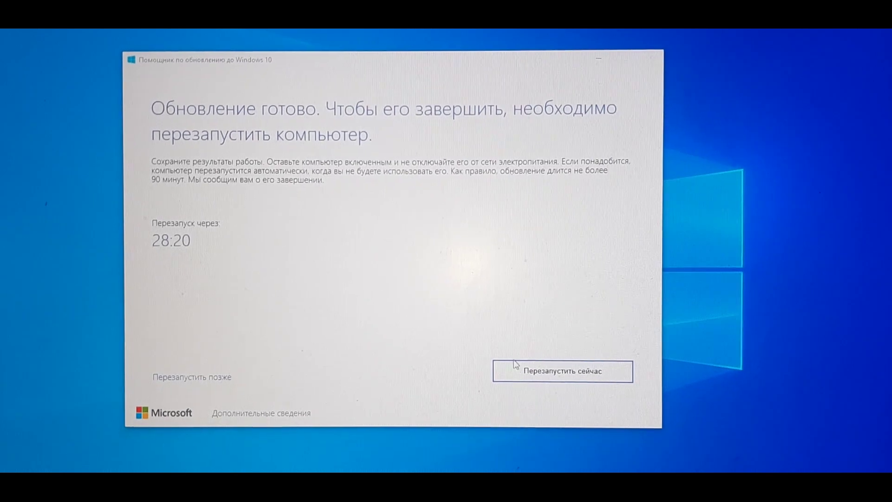
left_click(522, 367)
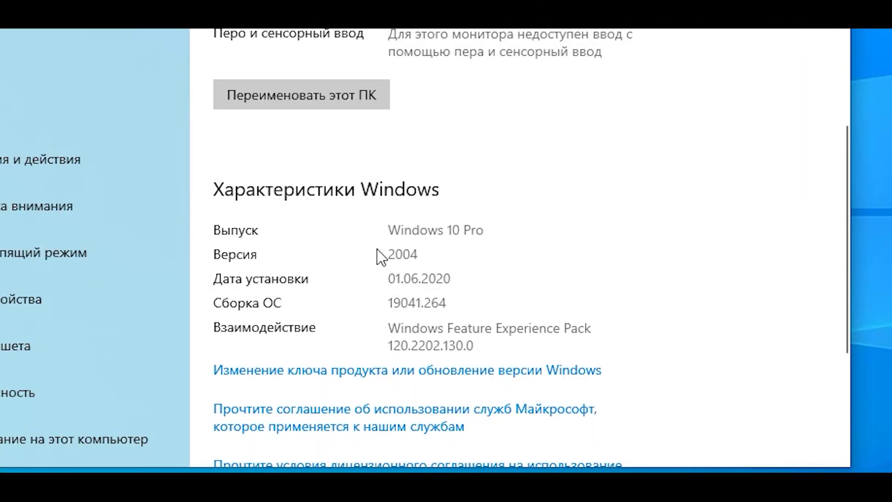
Check the installed Windows version and open the option for returning to the previous version of Windows 10.
left_click(378, 249)
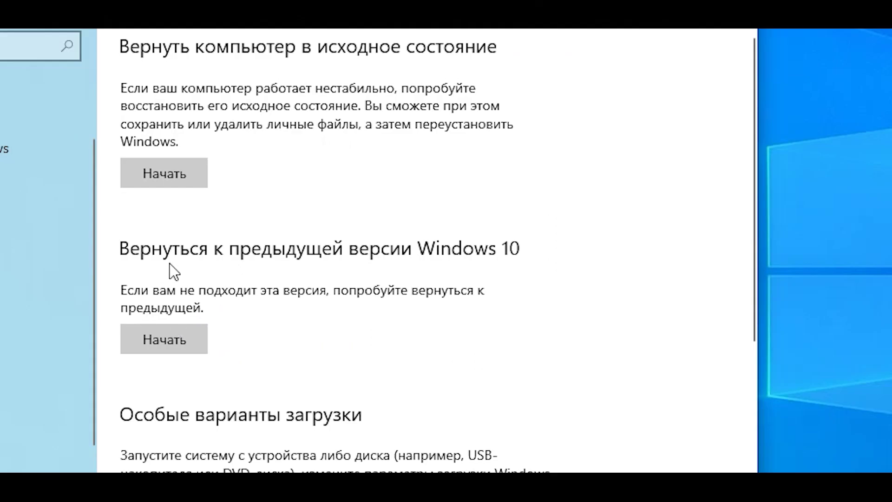
left_click(164, 339)
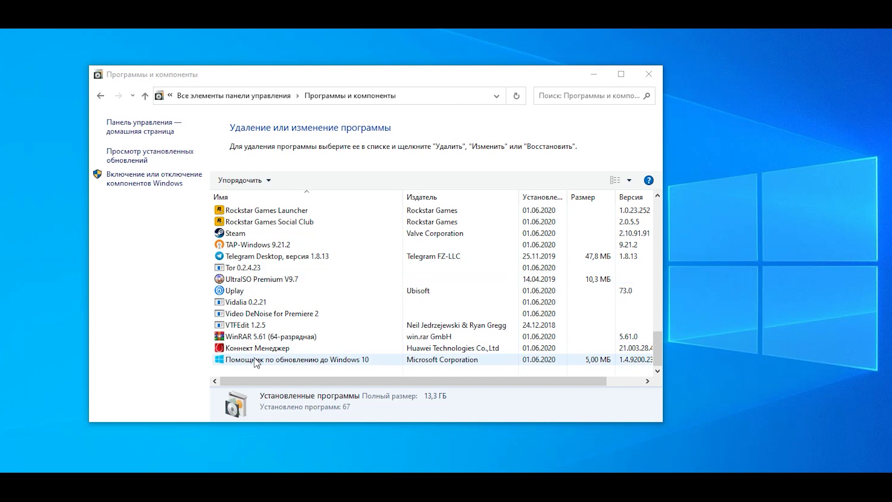
Uninstall the Windows 10 Update Assistant (Помощник по обновлению до Windows 10) from the installed programs.
right_click(255, 360)
left_click(290, 367)
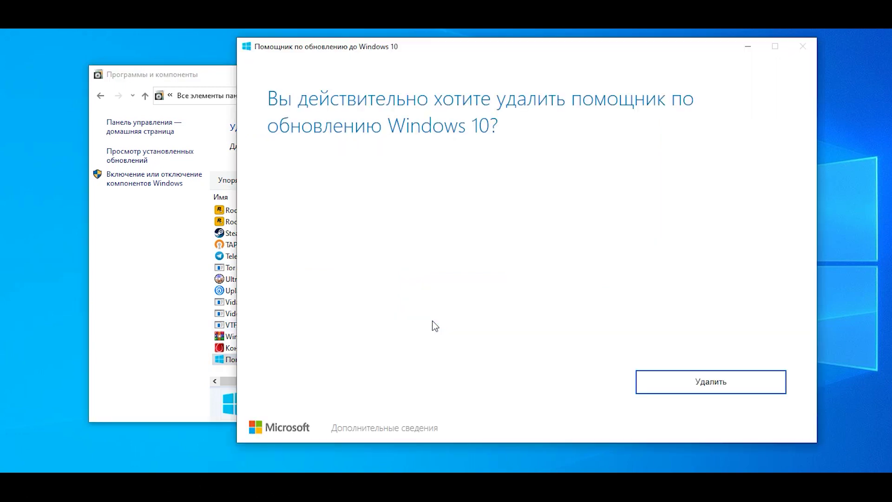
left_click(659, 380)
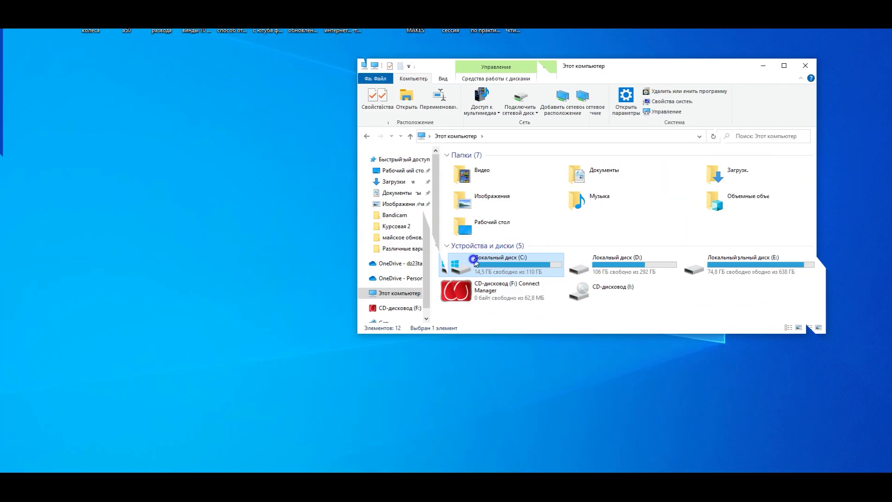
Open Disk Cleanup for local disk C: and include system files in the cleanup.
right_click(463, 261)
left_click(489, 453)
left_click(535, 273)
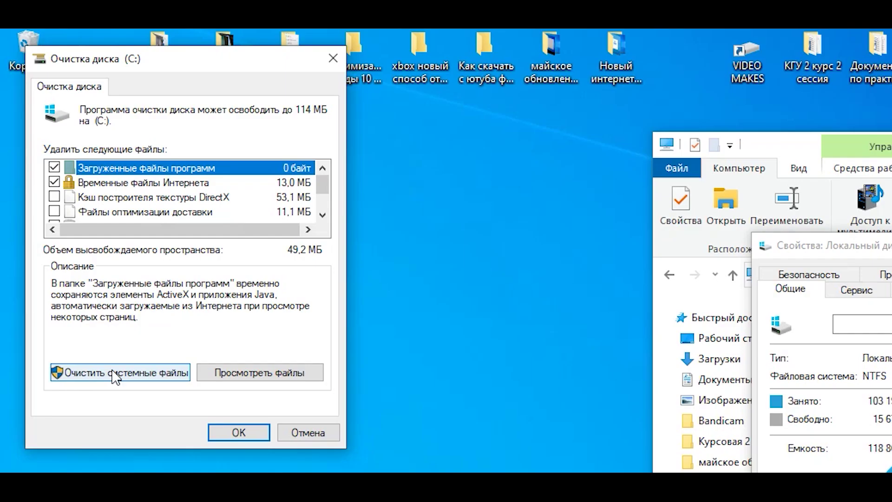
left_click(64, 190)
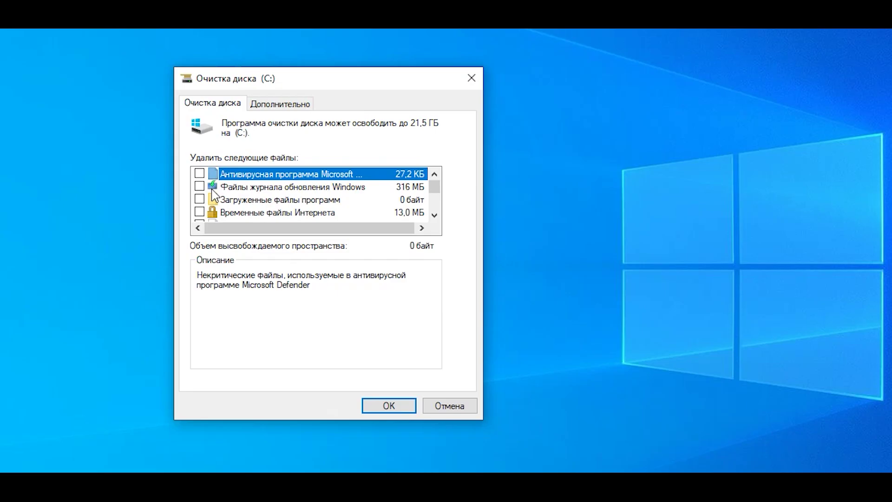
Permanently delete the Windows update log files and the previous Windows installations from disk C:.
left_click(199, 186)
scroll(229, 203, "down", 3)
left_click(200, 173)
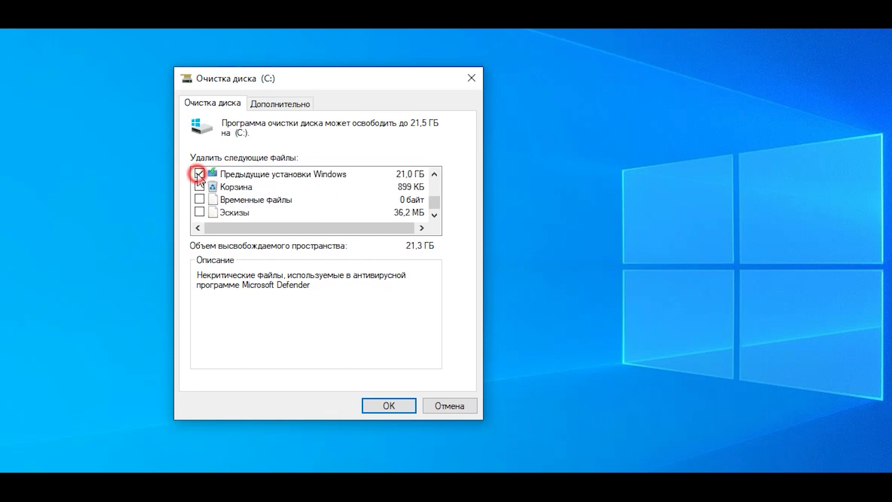
left_click(370, 404)
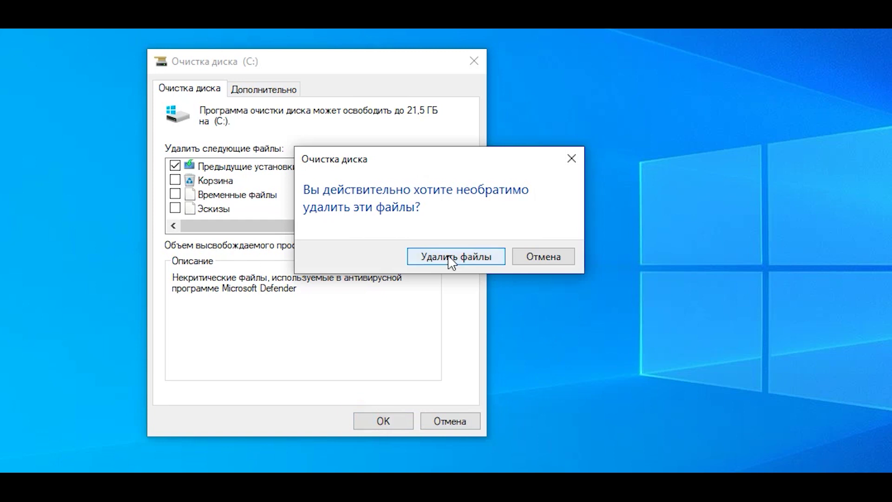
left_click(451, 258)
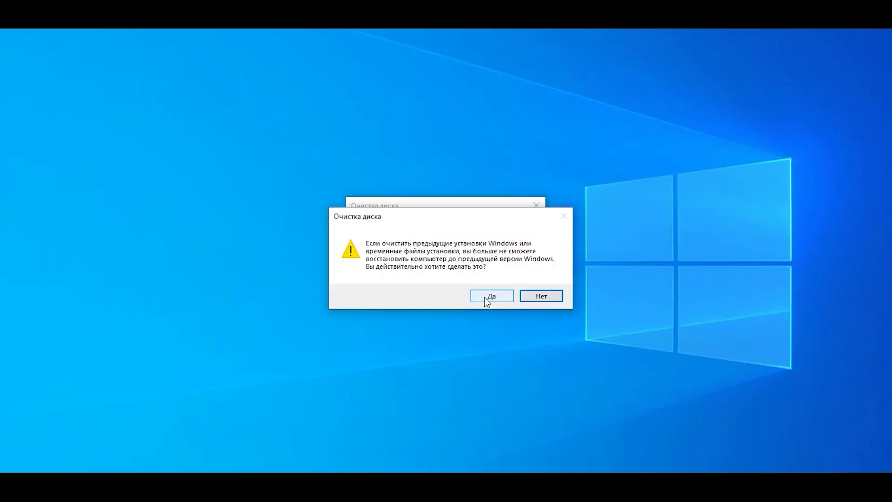
left_click(510, 313)
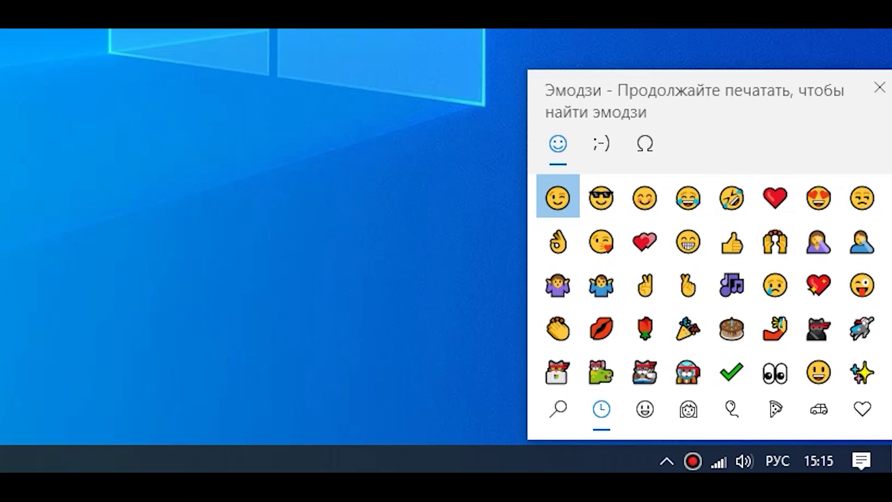
Browse the kaomoji collection in the emoji panel, including the =) category.
left_click(598, 139)
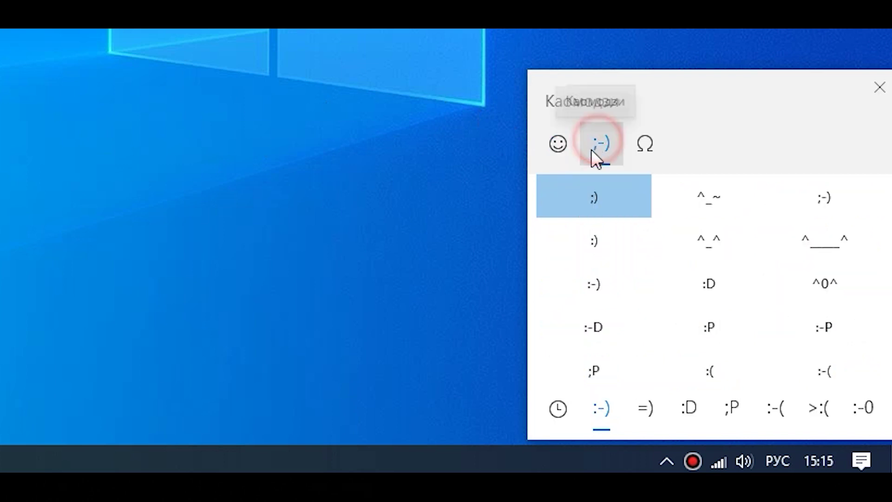
scroll(676, 261, "down", 1)
scroll(681, 279, "down", 1)
left_click(645, 410)
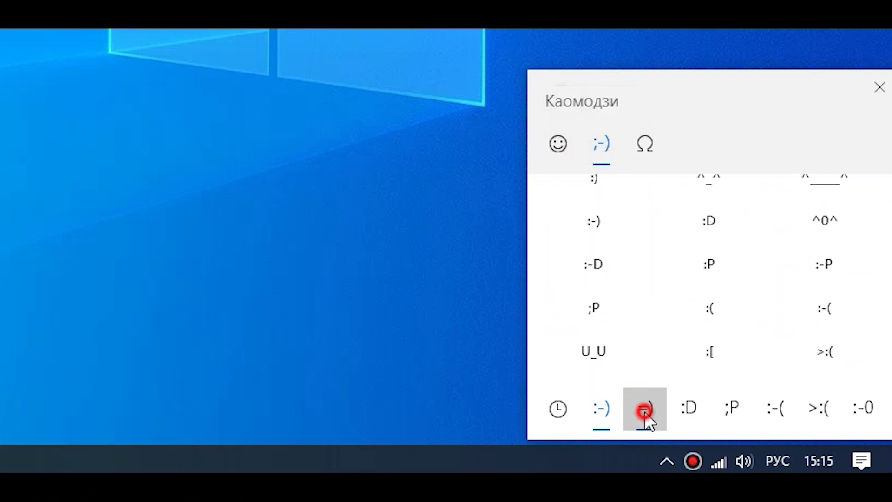
scroll(673, 284, "down", 1)
scroll(673, 279, "down", 2)
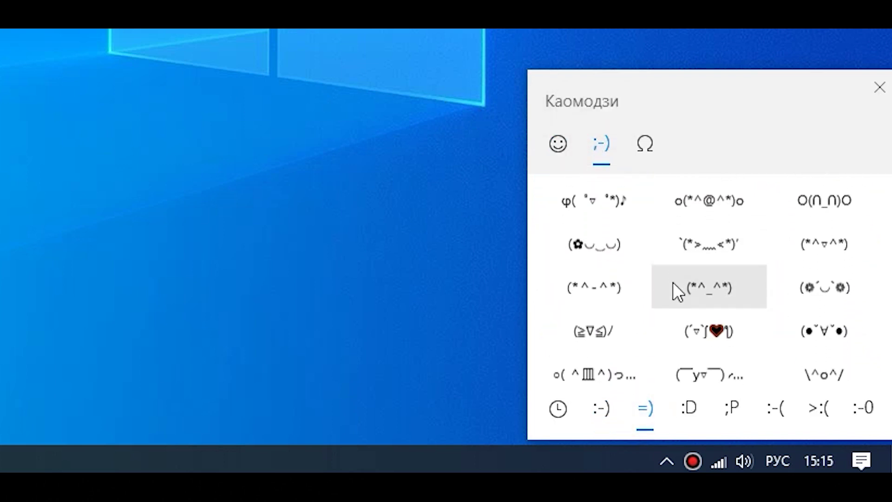
Insert a kaomoji from the emoji panel into the chat message and send it.
left_click(293, 219)
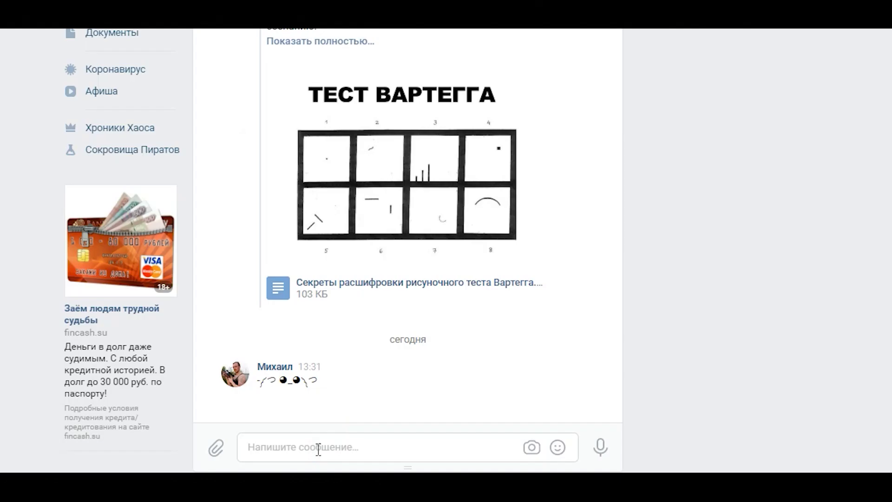
key("super+period")
left_click(300, 191)
left_click(294, 323)
left_click(319, 447)
key("Return")
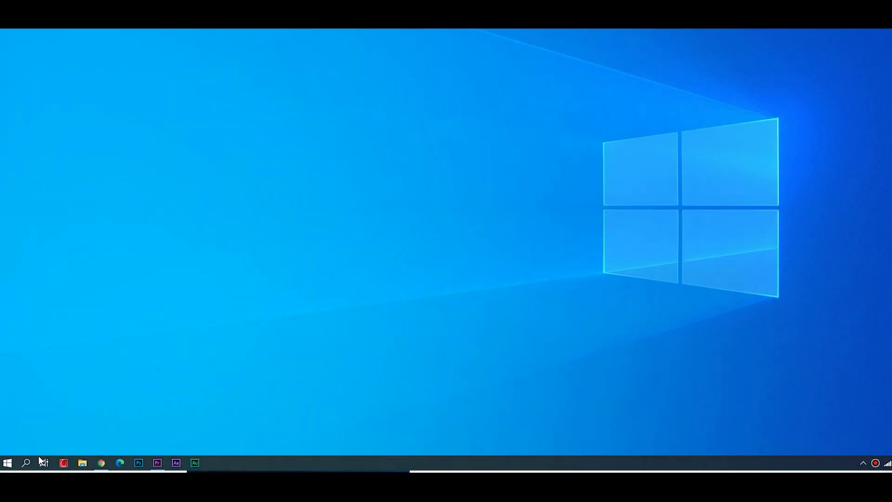
Rename the second virtual desktop in Task View to "Привет" followed by the flower-cheeked kaomoji (❁´◡`❁).
left_click(44, 463)
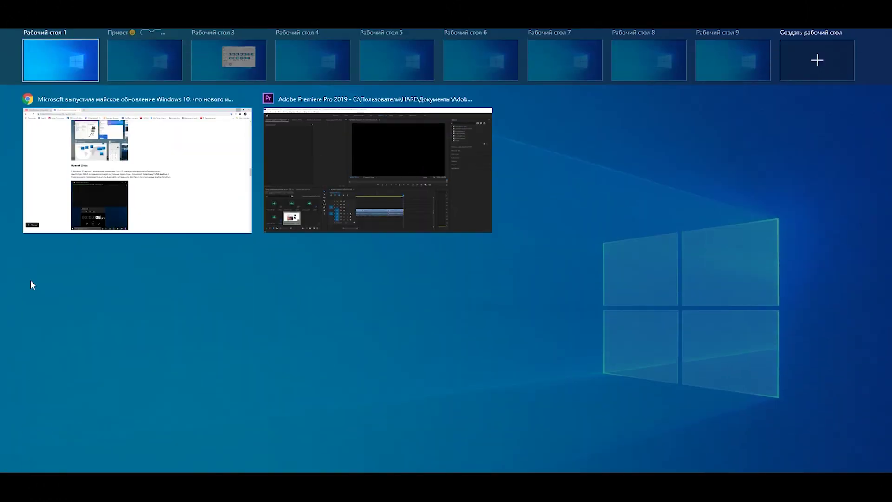
mouse_move(125, 79)
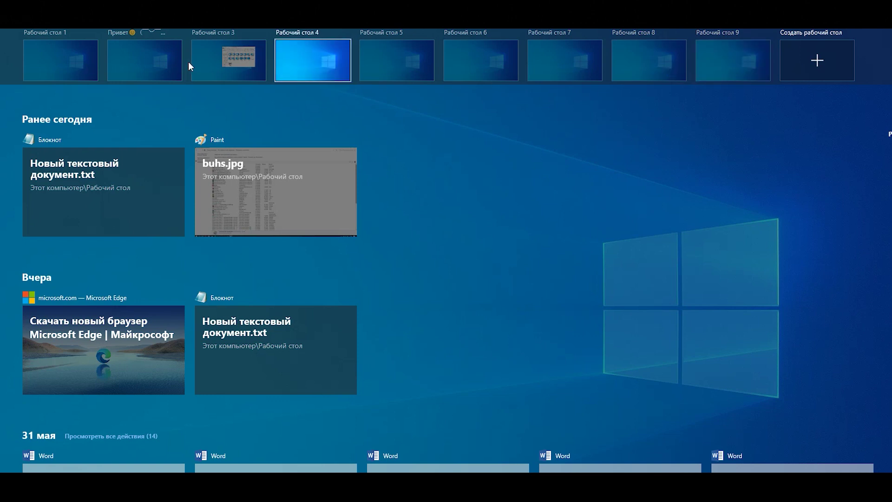
right_click(146, 60)
left_click(163, 68)
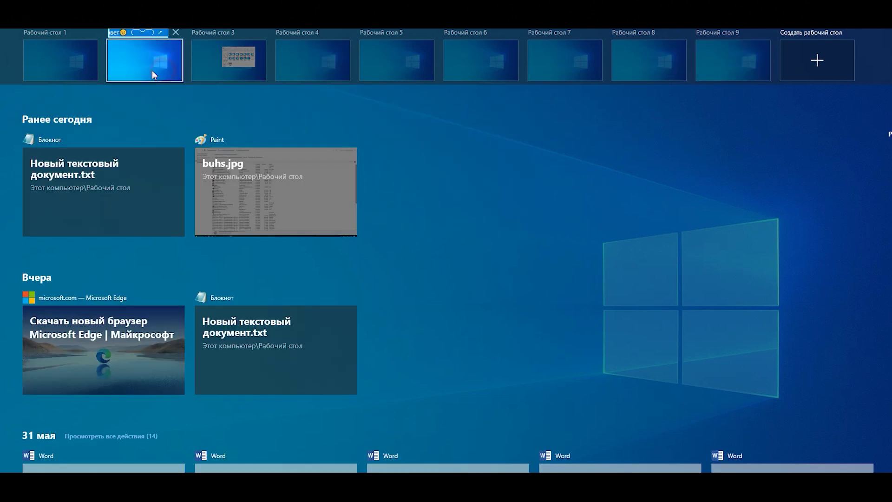
type("Привет")
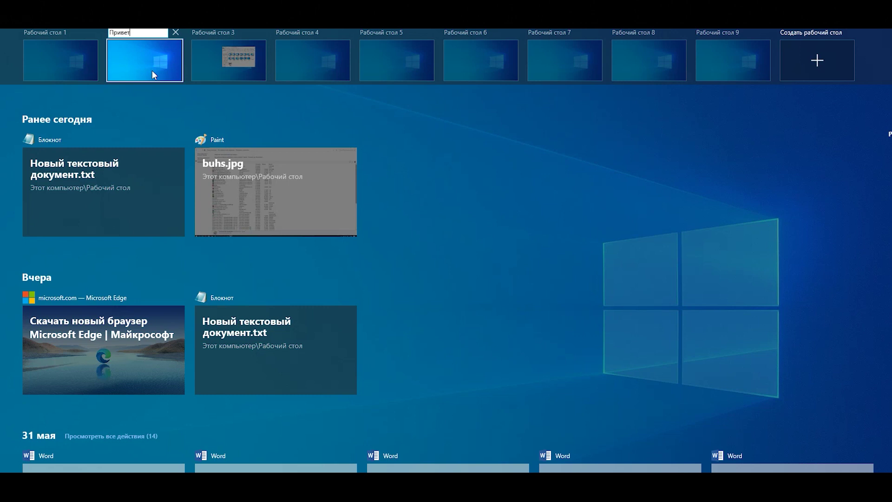
key("super+period")
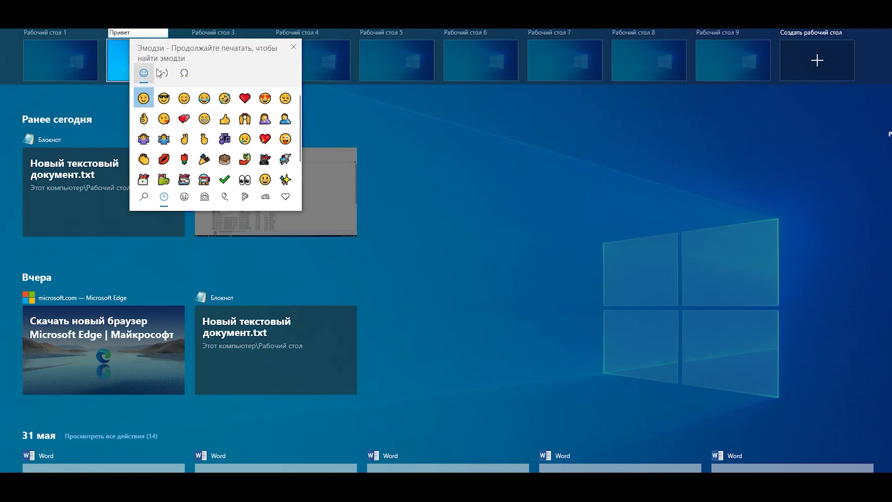
left_click(163, 73)
left_click(268, 169)
left_click(159, 33)
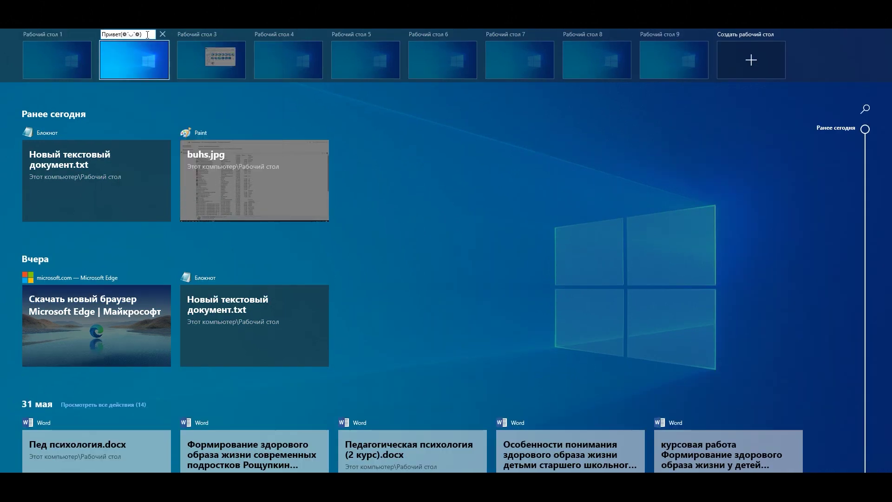
key("Return")
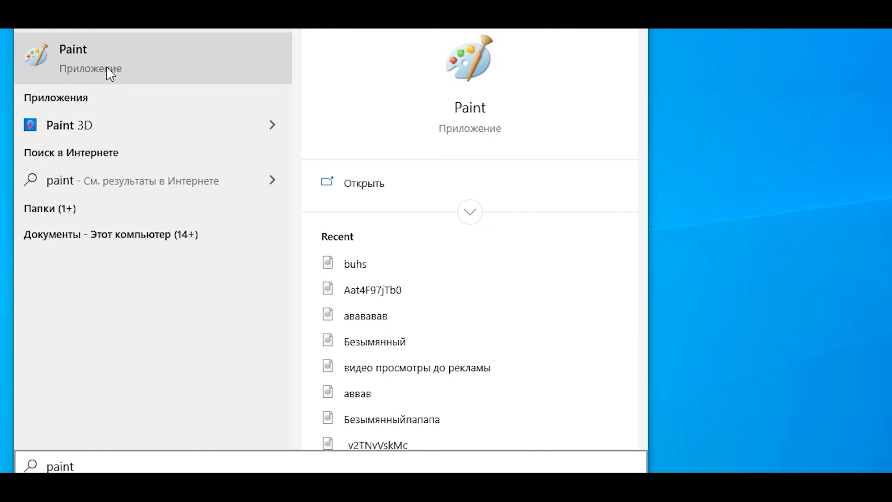
Show the available actions for the Paint app in the search results, including its removal option.
right_click(95, 67)
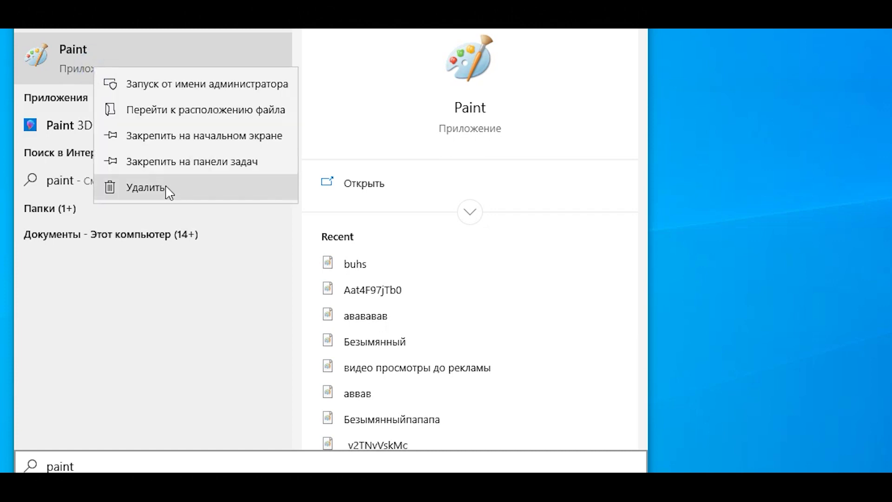
left_click(115, 329)
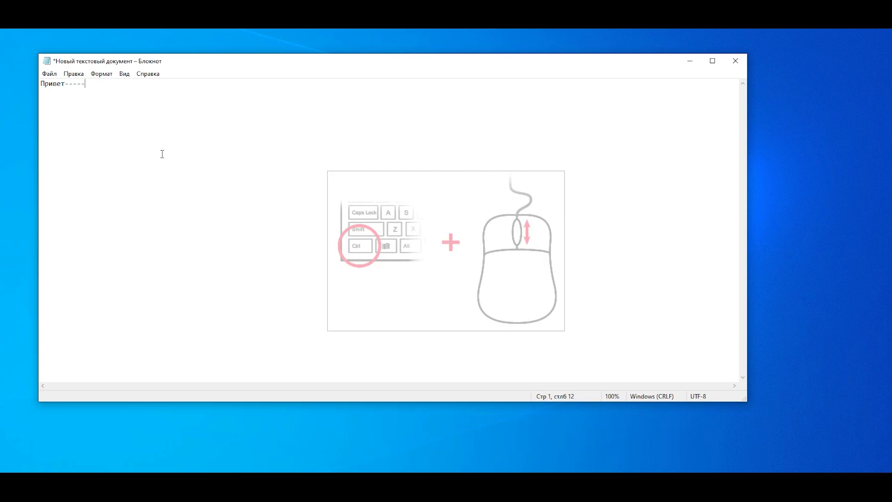
Enlarge the display of the text in the open Notepad document.
scroll(129, 130, "up", 11, "ctrl")
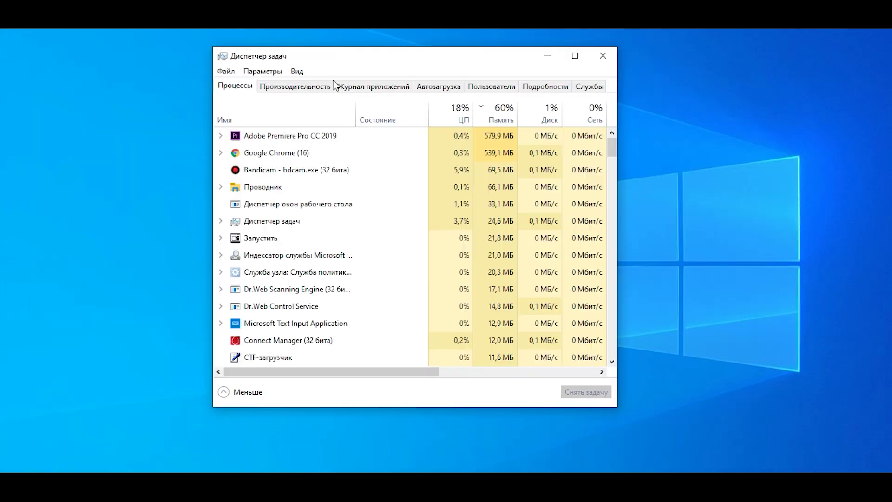
Examine the graphics processor's performance details and temperature in Task Manager.
left_click(284, 87)
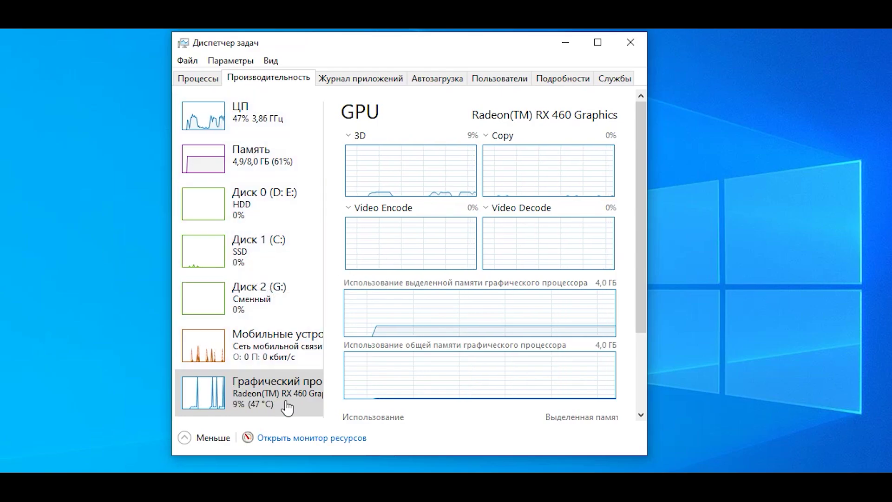
left_click(261, 393)
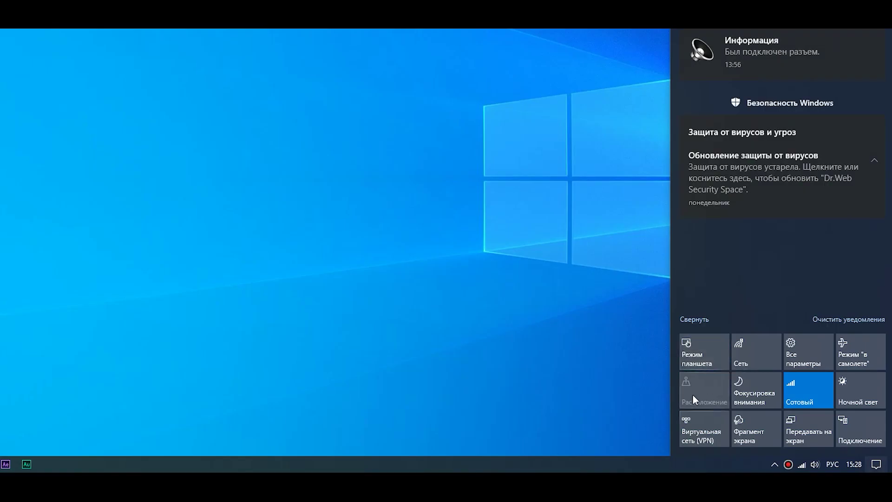
Turn on tablet mode and display the full list of apps on the Start screen.
left_click(705, 352)
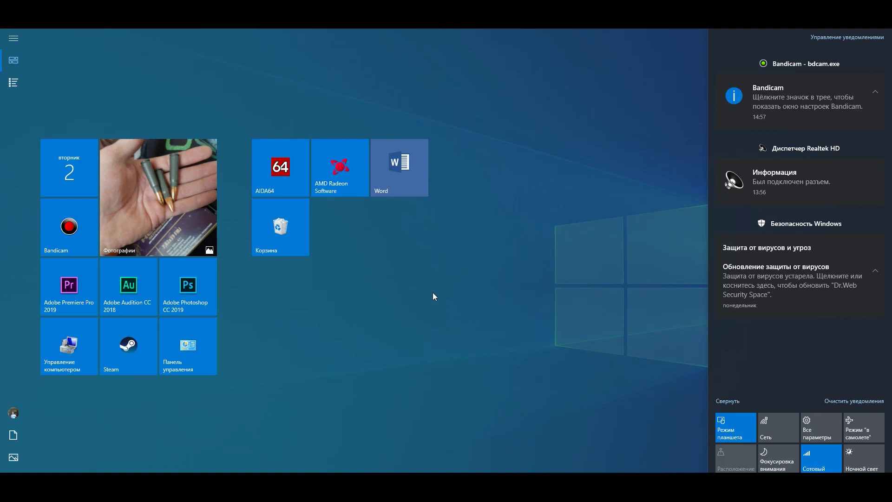
left_click(16, 84)
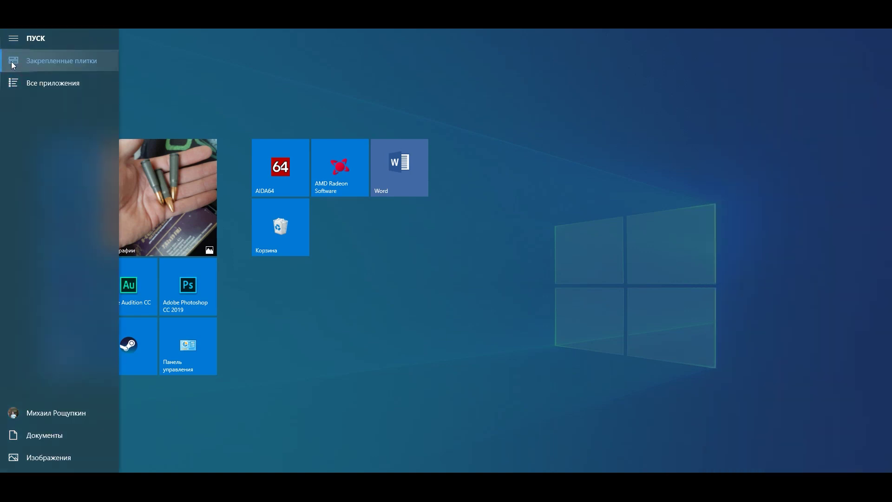
left_click(17, 84)
scroll(358, 202, "down", 2)
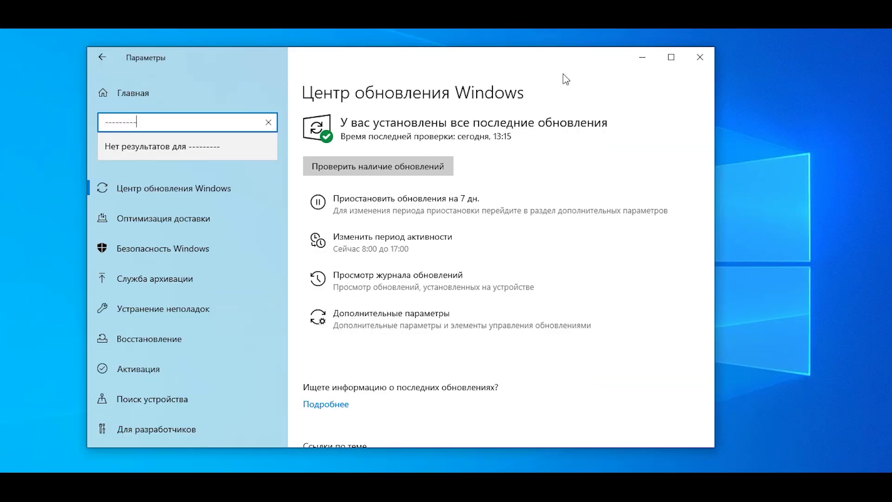
type("----")
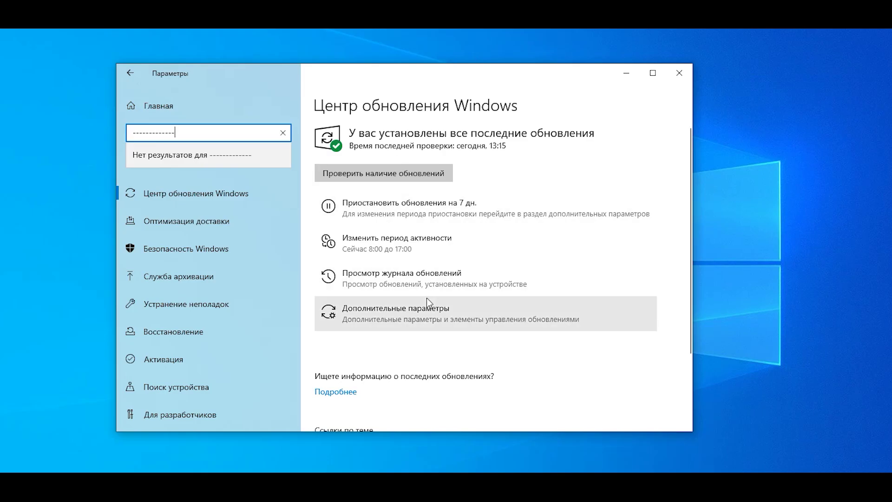
Open the advanced Delivery Optimization options and review the bandwidth limit settings for downloading updates.
left_click(392, 313)
scroll(325, 283, "down", 5)
left_click(181, 289)
scroll(321, 292, "down", 3)
left_click(355, 343)
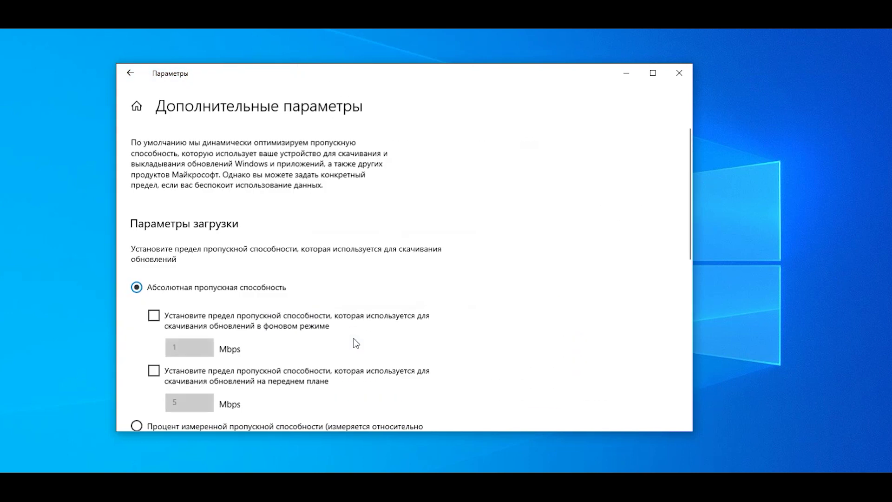
scroll(186, 260, "down", 2)
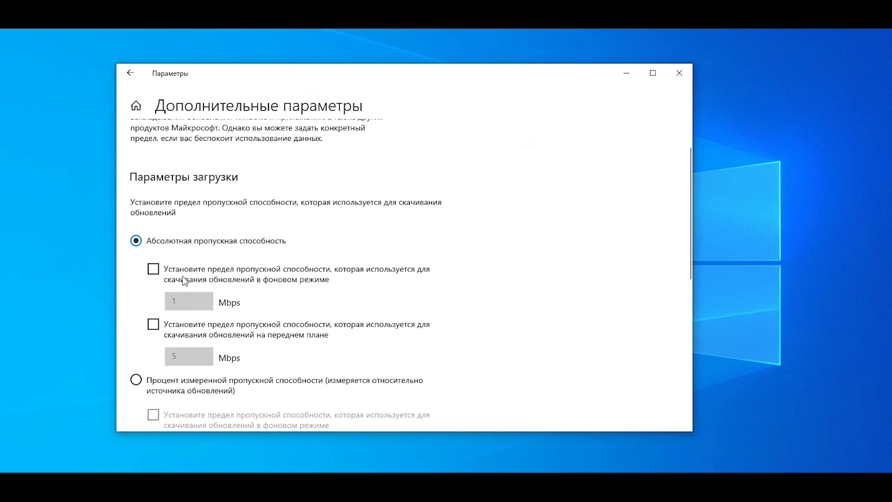